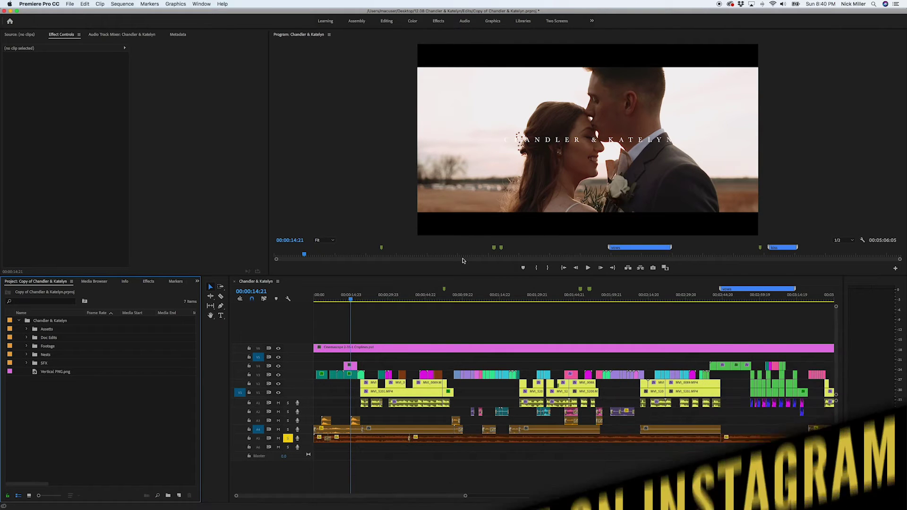
Step: Turn off track V6's letterbox overlay so the wedding footage previews full-frame
click(279, 350)
click(279, 349)
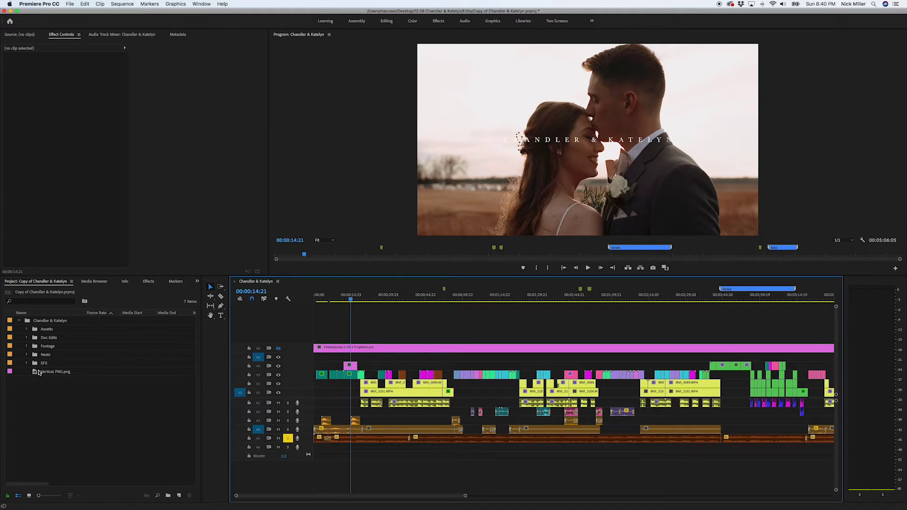
Step: Place Vertical PNG.png above V6 and extend it to the end of the sequence
drag(35, 373, 807, 341)
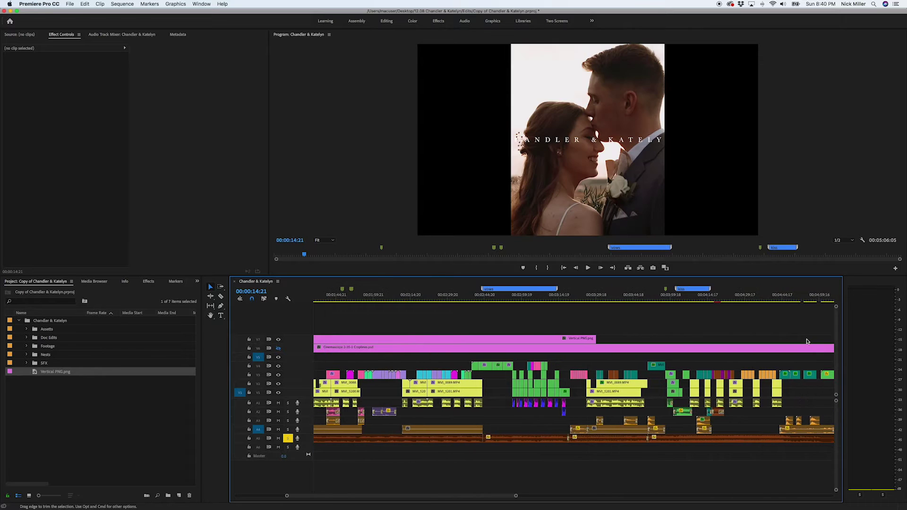
key(minus)
key(minus)
drag(432, 338, 500, 337)
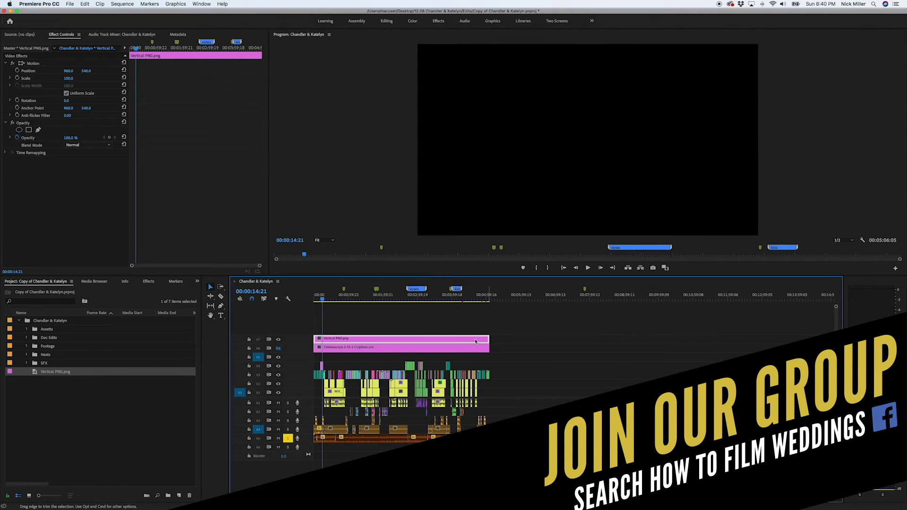
key(equal)
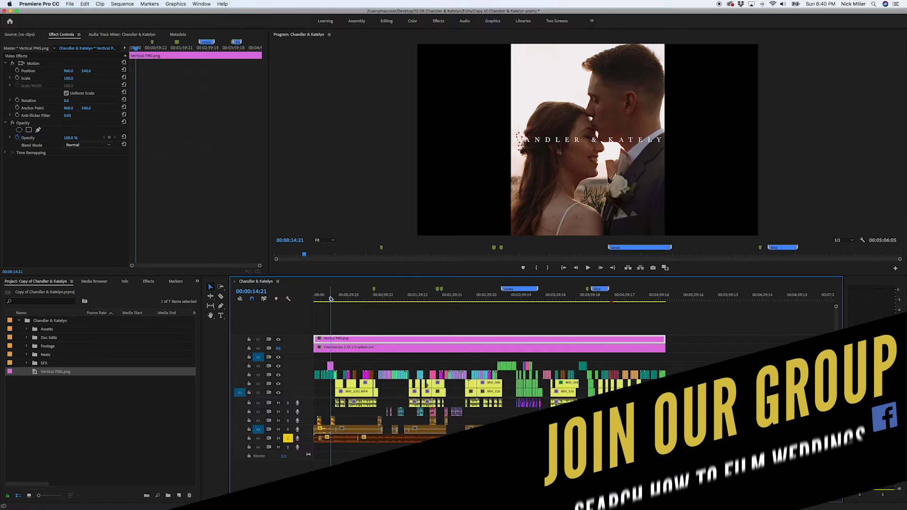
drag(331, 299, 335, 298)
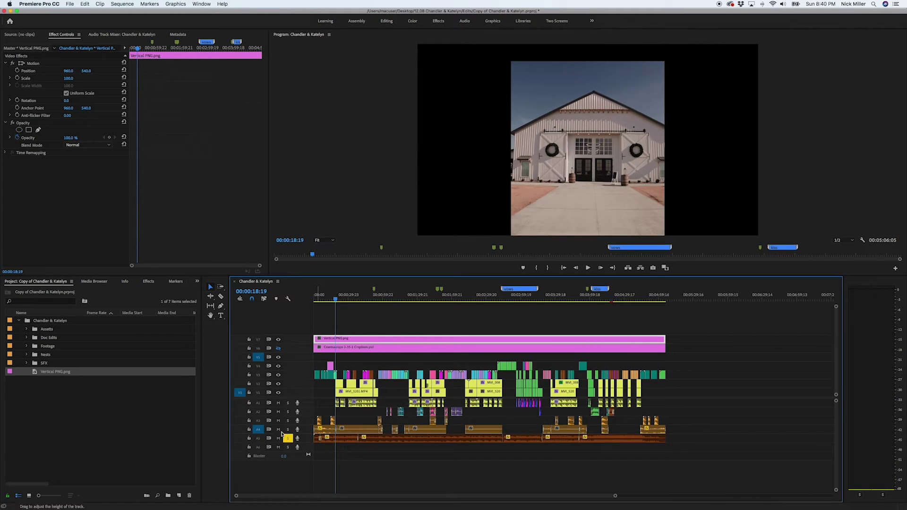
Step: Mute audio tracks A3, A4 and A5
click(279, 429)
click(278, 421)
click(278, 438)
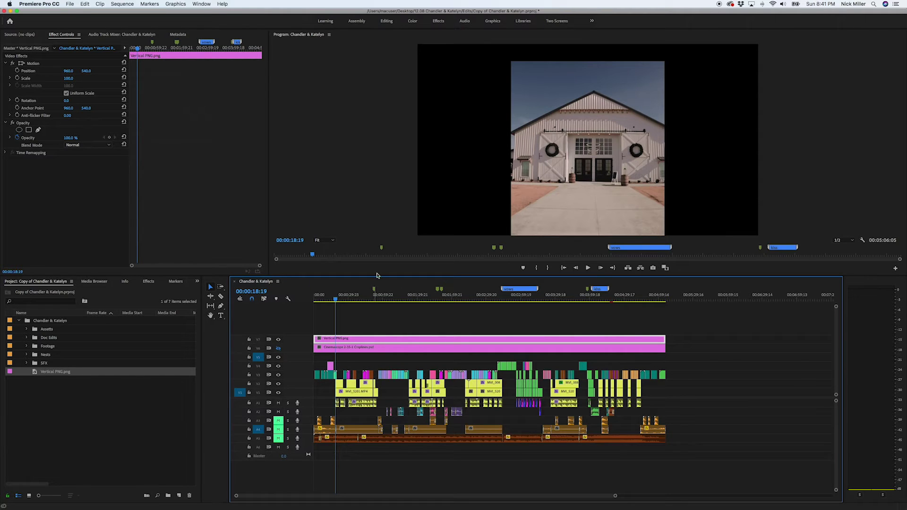
Step: Inspect the barn clip and couple clip MVI_0075.MP4, then park the playhead at 00:00:16:00
click(336, 377)
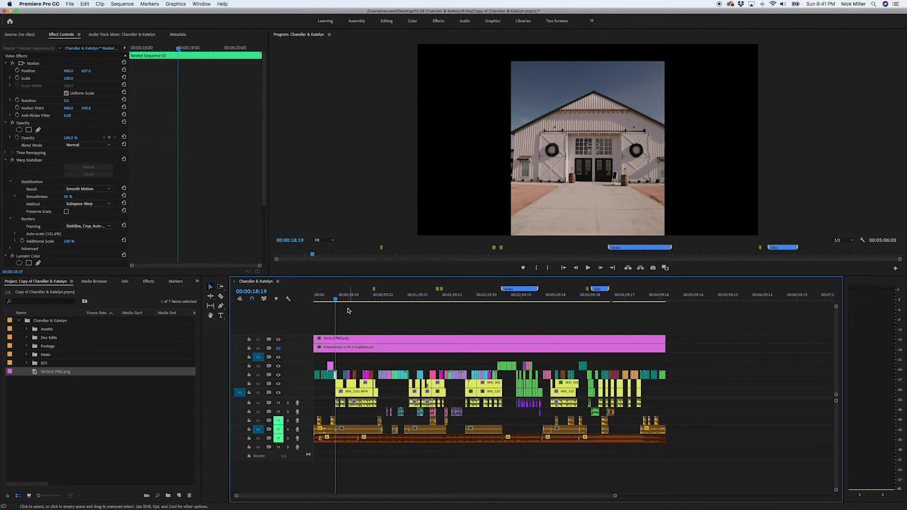
key(Up)
click(330, 376)
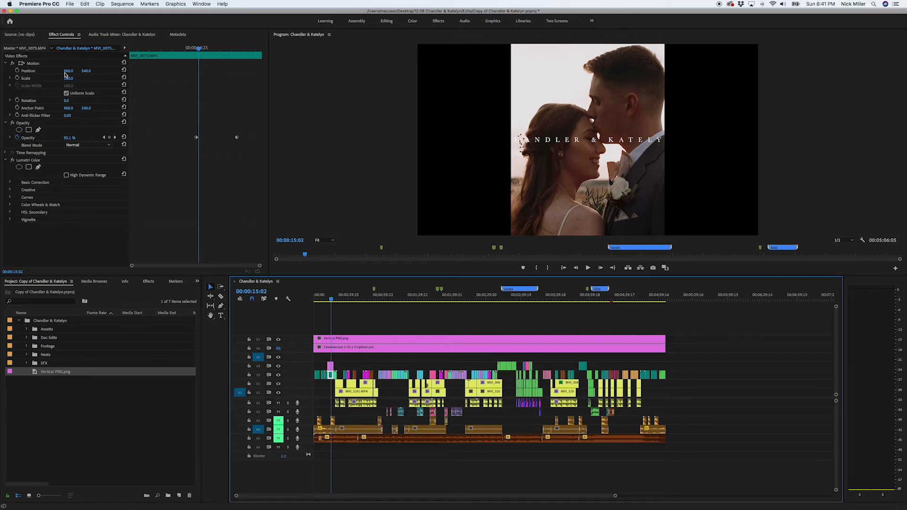
click(33, 64)
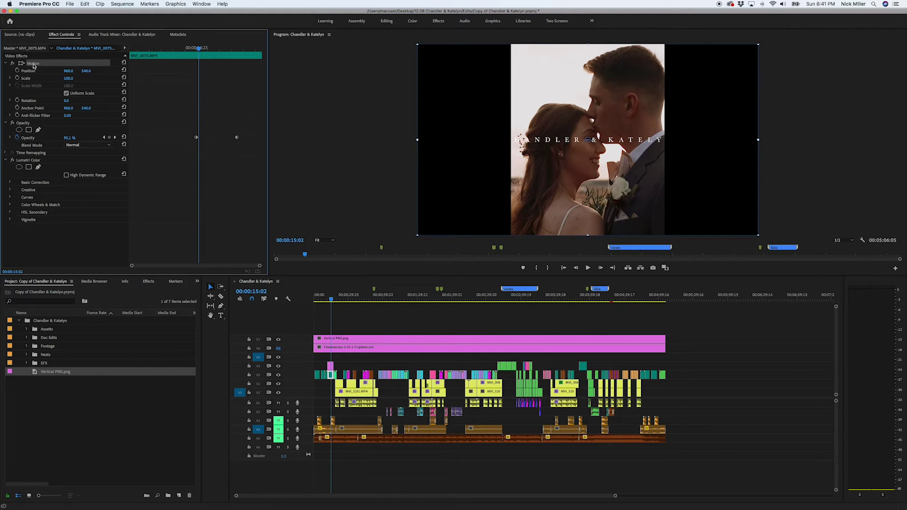
drag(693, 367, 322, 373)
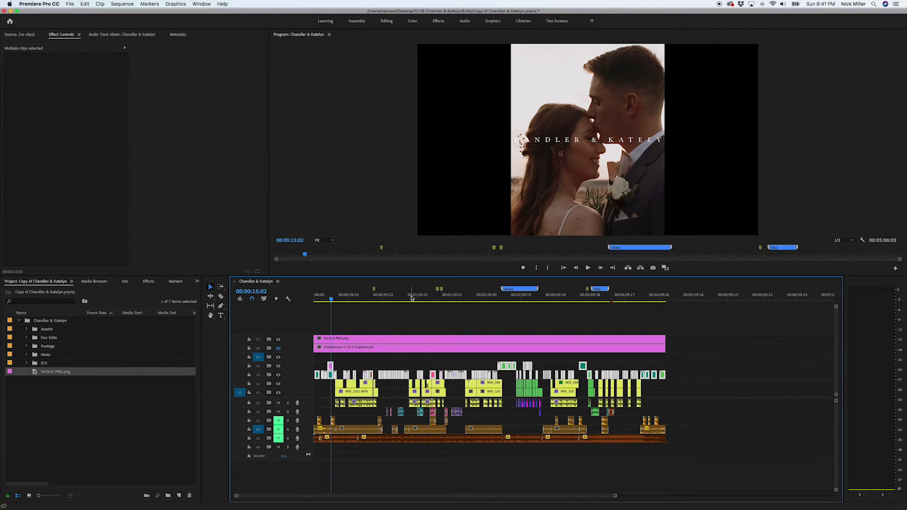
click(334, 312)
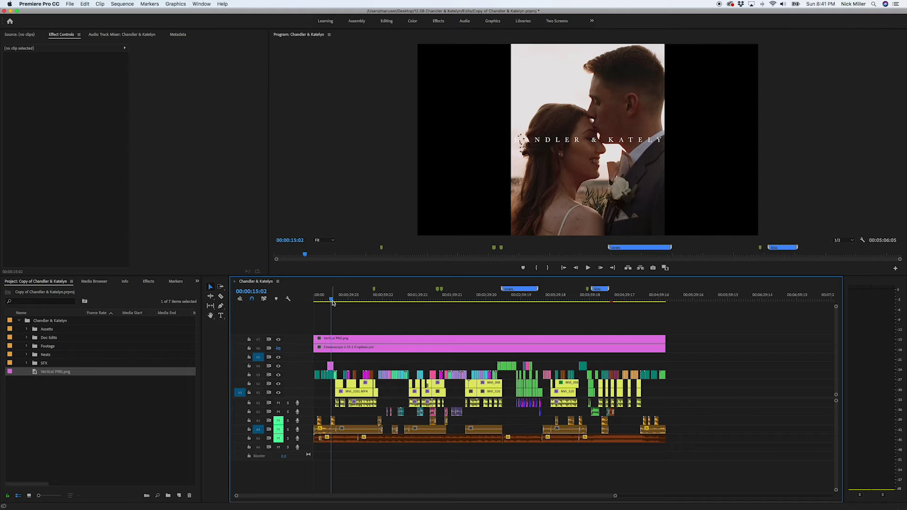
click(337, 301)
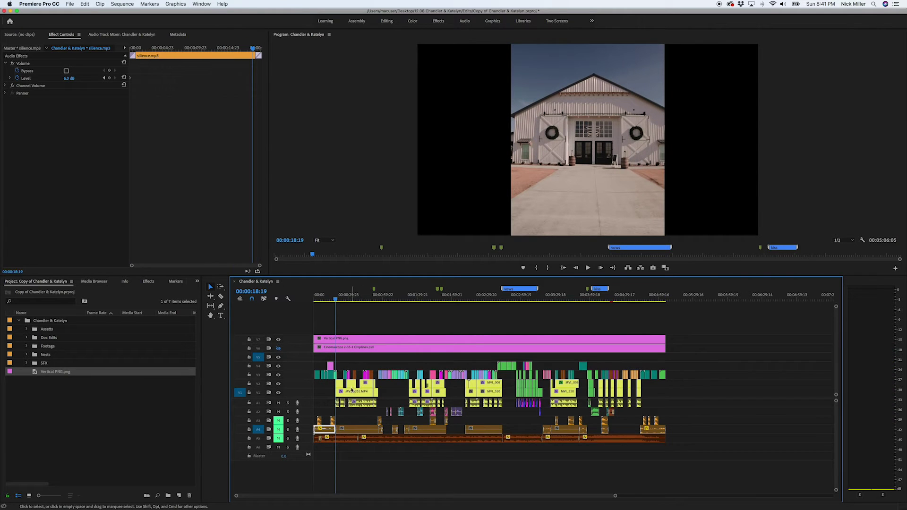
Step: Select MVI_0075.MP4 and lower its Position X from 960 to 900
click(336, 376)
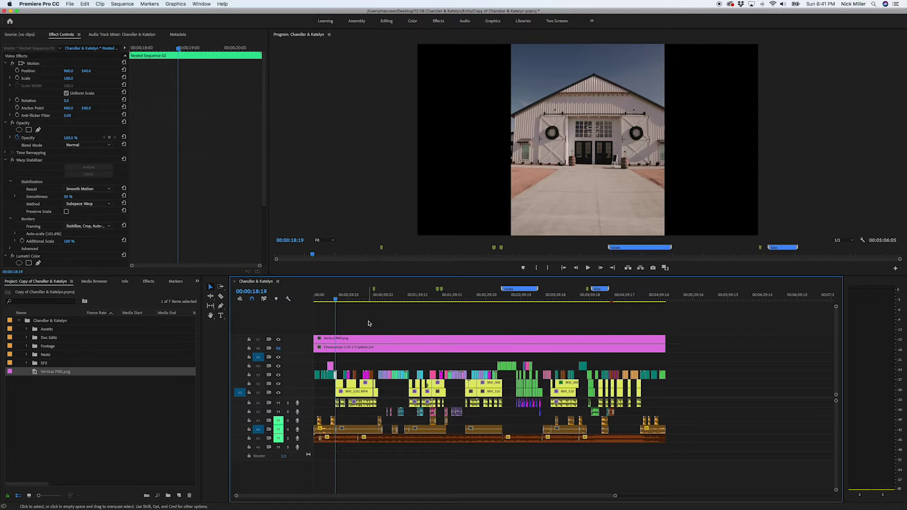
mouse_move(335, 301)
mouse_down()
mouse_move(315, 304)
mouse_move(331, 306)
mouse_up()
click(330, 375)
drag(69, 70, 40, 71)
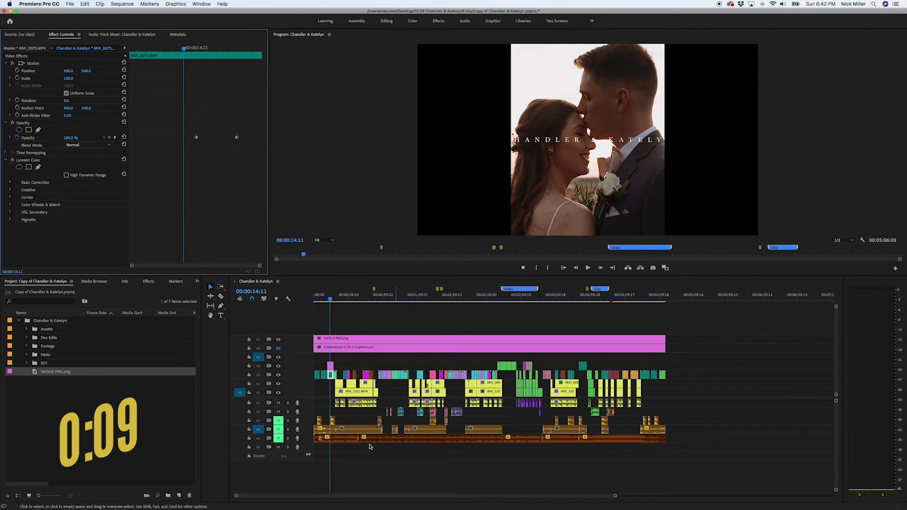
Step: Shrink the names title and shift the officiant shot right to X 1095
click(330, 366)
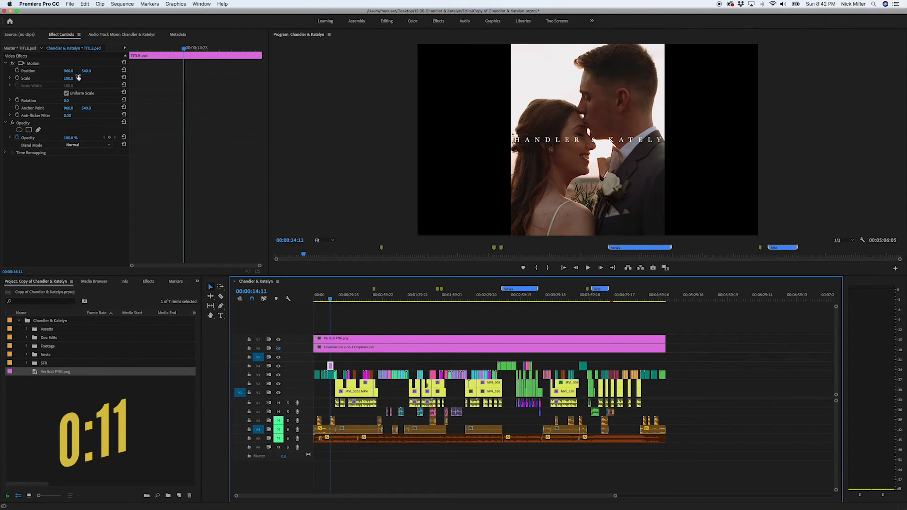
drag(69, 78, 64, 78)
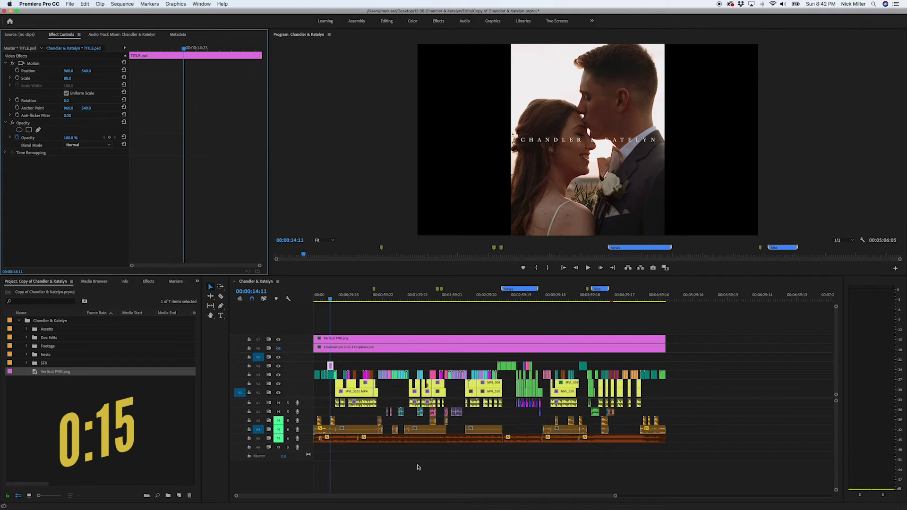
drag(329, 301, 335, 299)
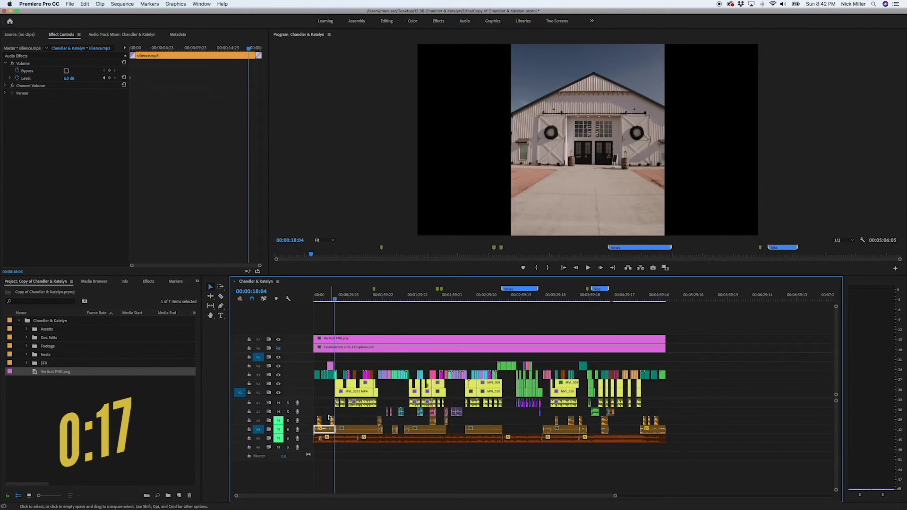
click(335, 375)
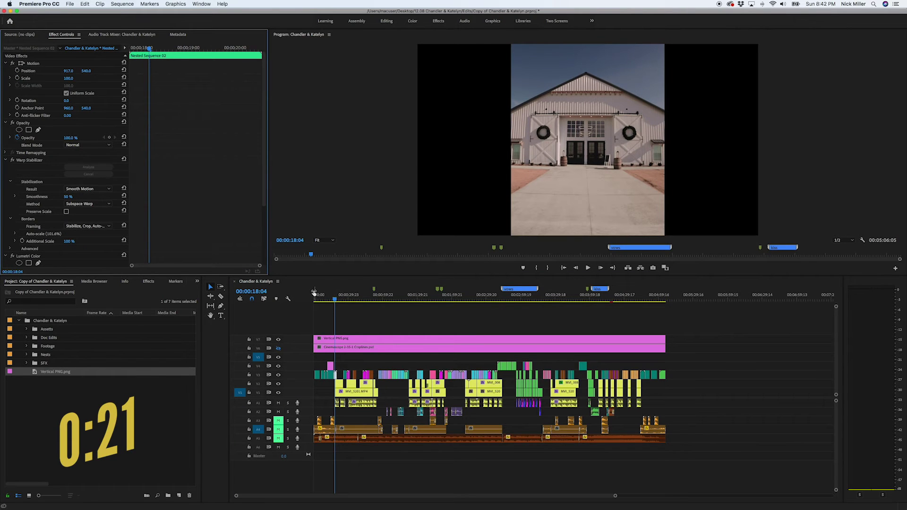
click(342, 301)
click(340, 300)
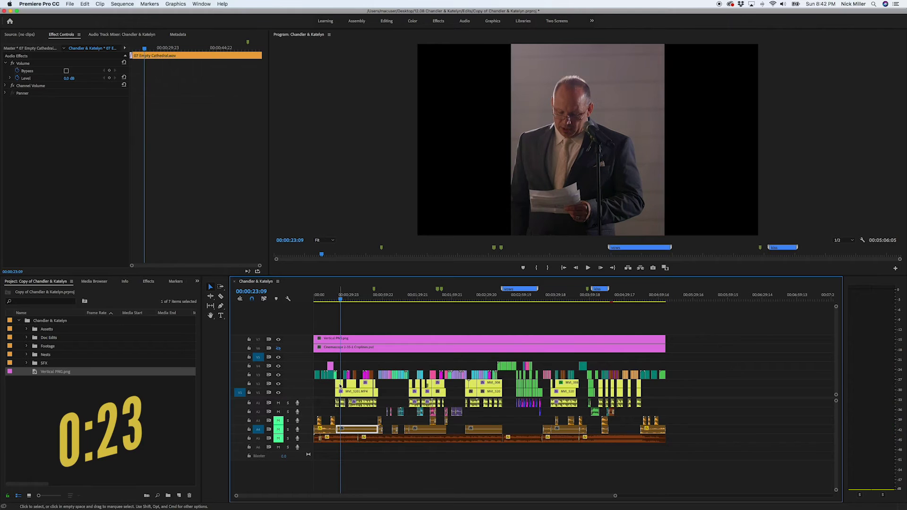
drag(69, 71, 132, 71)
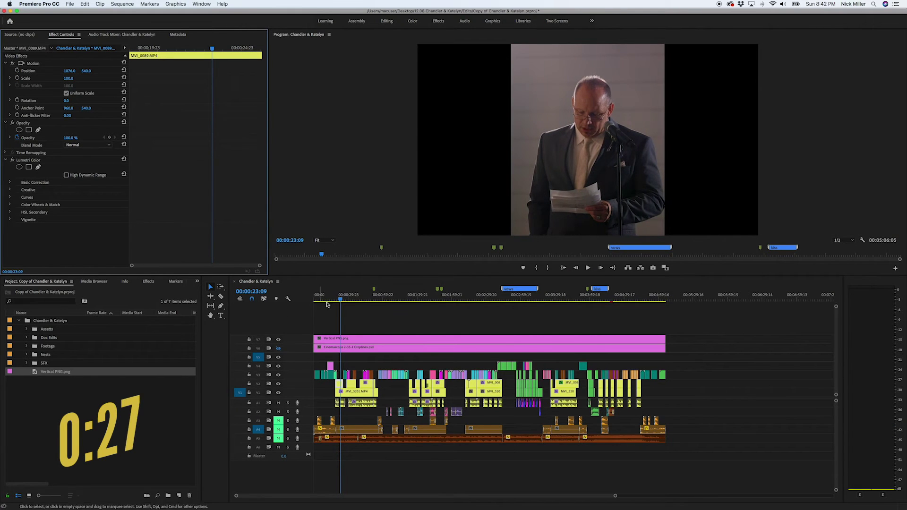
Step: Shift the speaker shot right to about 1060 and hug clip MVI_5094 left to X 840
click(345, 300)
drag(344, 301, 352, 302)
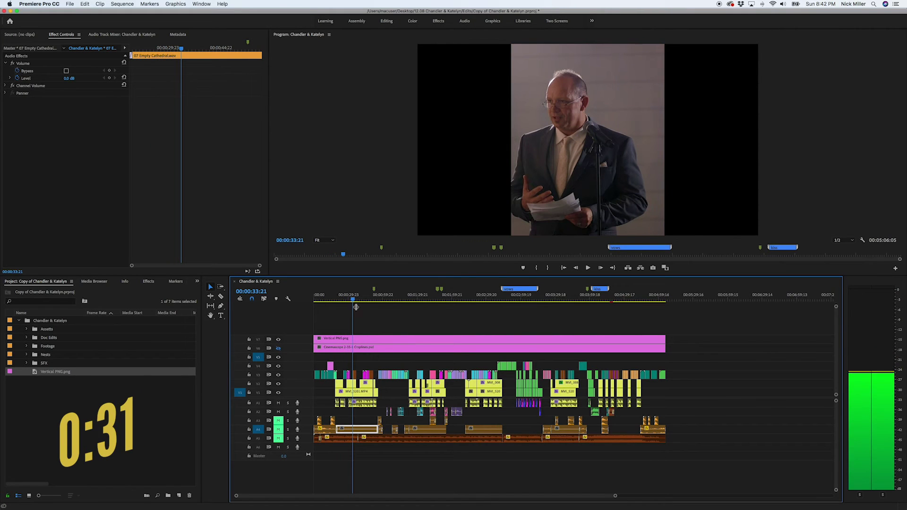
click(352, 386)
drag(66, 70, 73, 71)
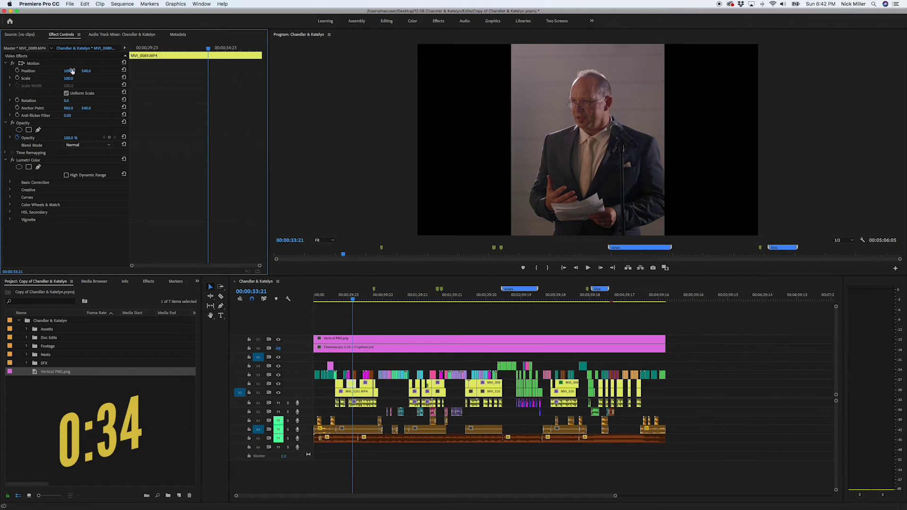
click(356, 302)
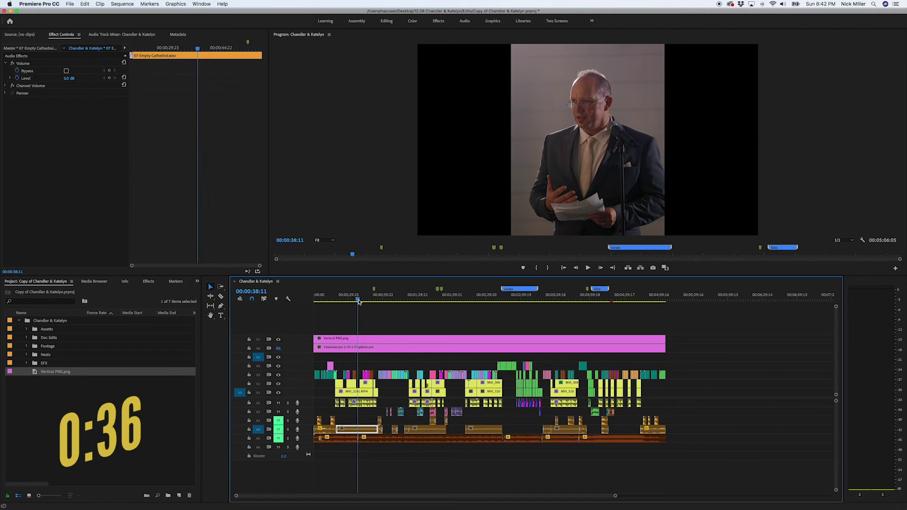
click(355, 376)
drag(77, 71, 67, 72)
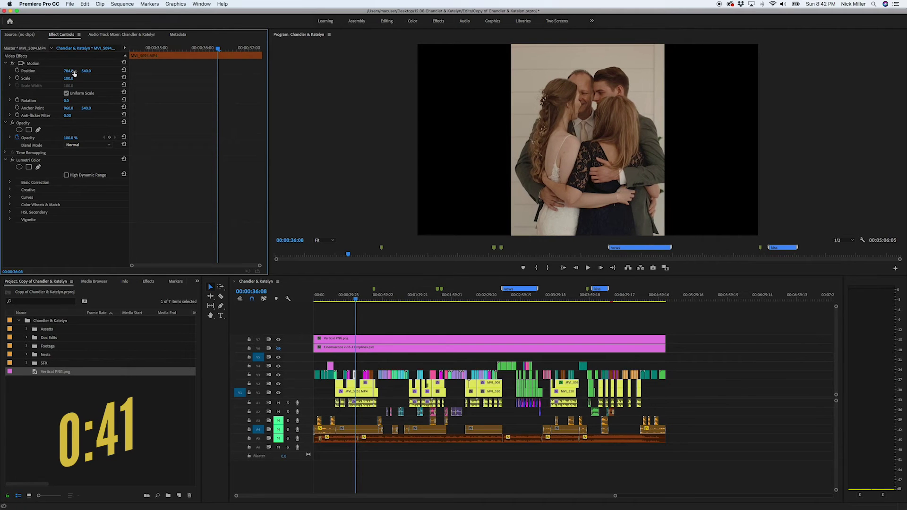
Step: Play back the reframed shots, then move head-table clip MVI_5201 left to X 919
key(space)
click(370, 428)
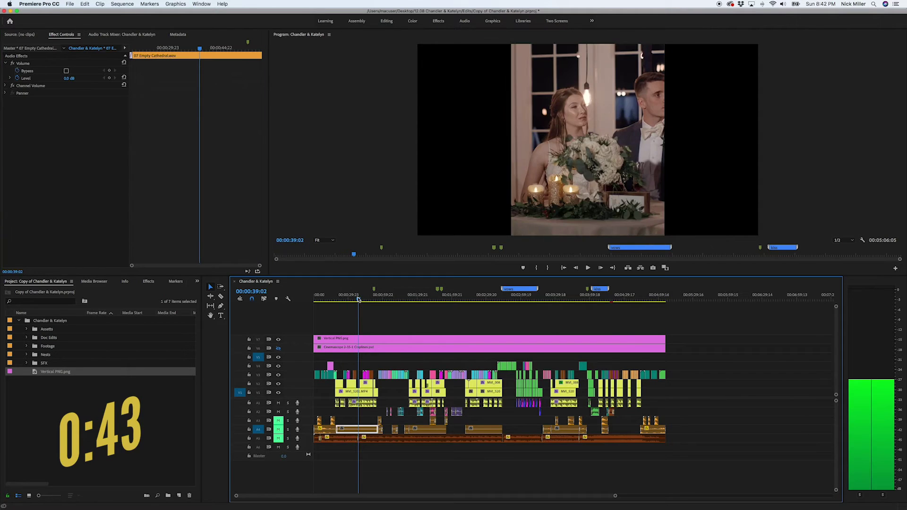
key(space)
click(363, 391)
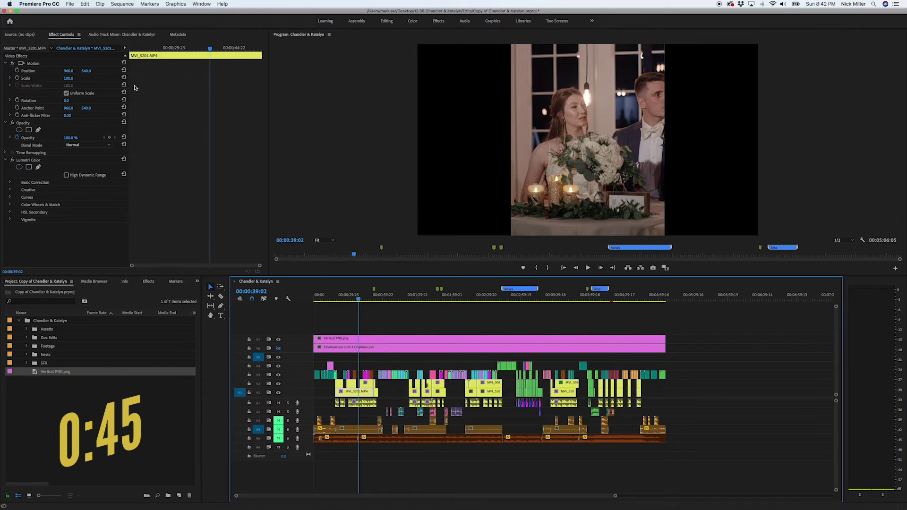
drag(69, 70, 60, 71)
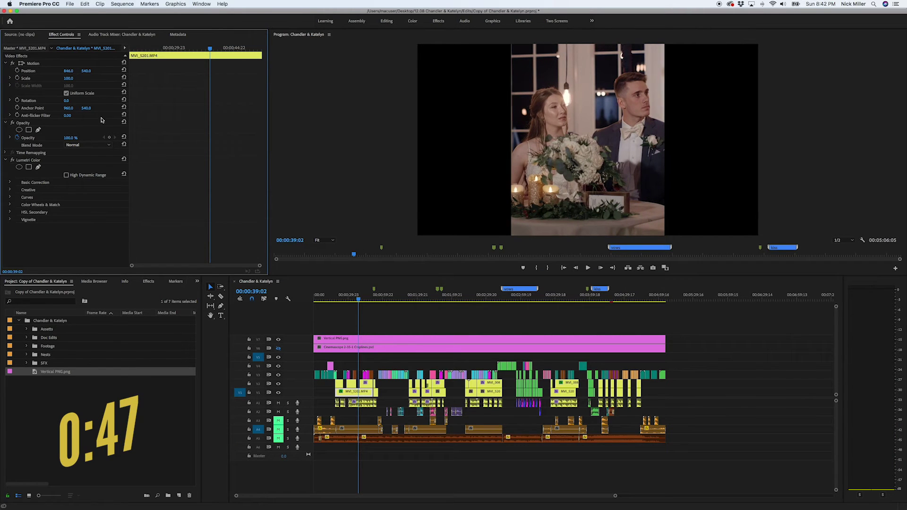
Step: Push speaker clip MVI_0089 further right to X 1097 to centre him
click(357, 303)
key(space)
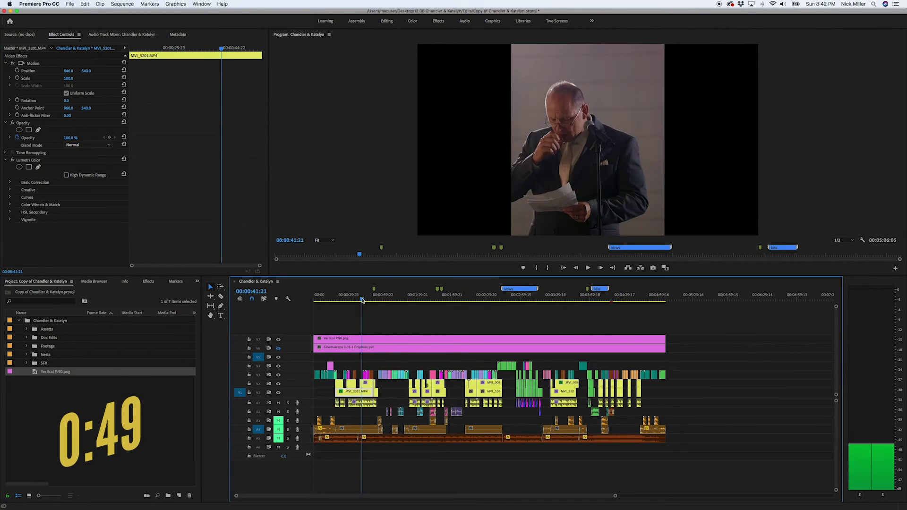
click(370, 388)
drag(69, 70, 76, 70)
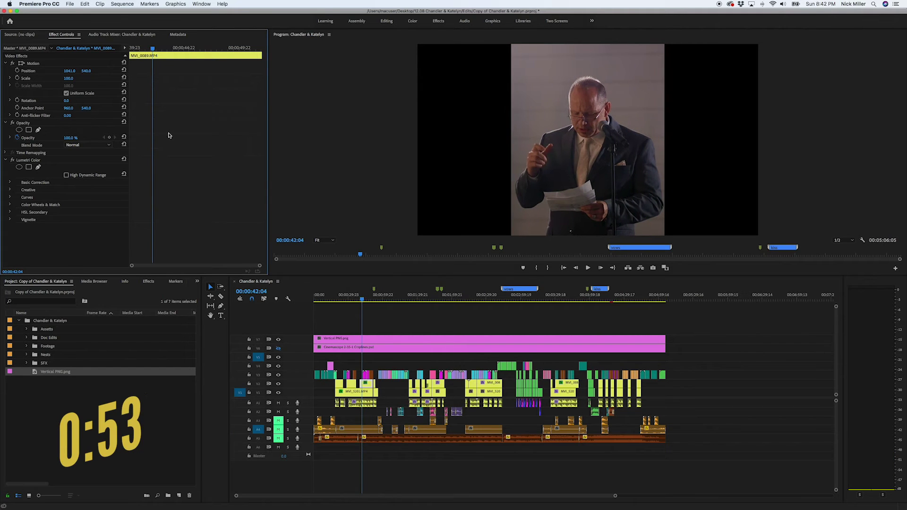
drag(364, 301, 375, 304)
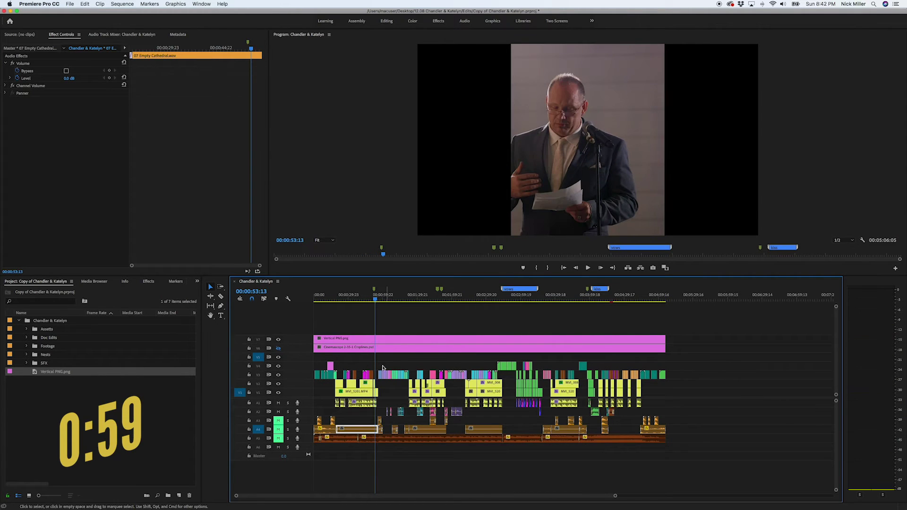
drag(74, 71, 138, 72)
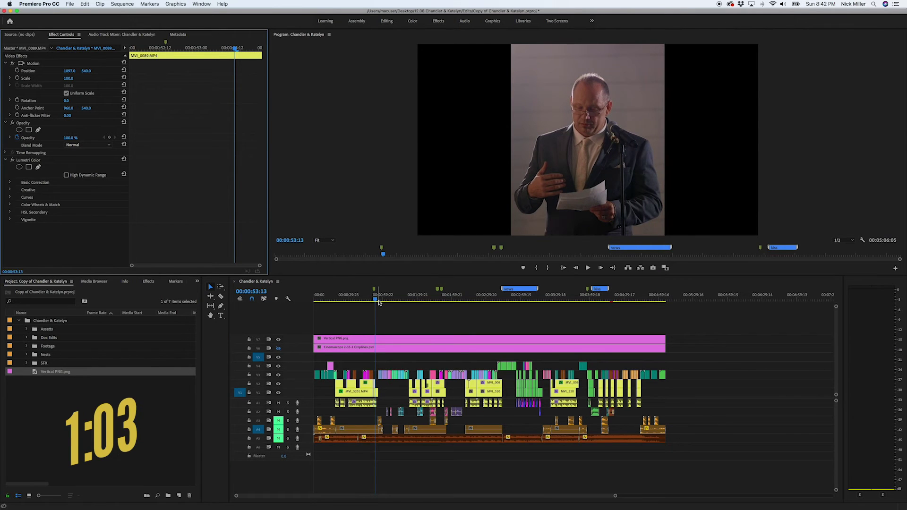
Step: Slide head-table clip MVI_5201 left to X 832, then play on and zoom in
click(358, 429)
key(space)
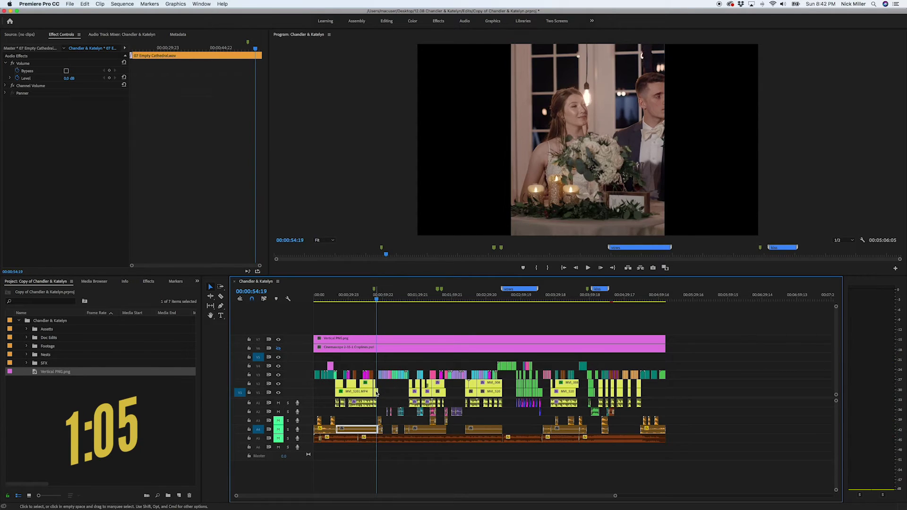
click(393, 371)
drag(70, 70, 52, 71)
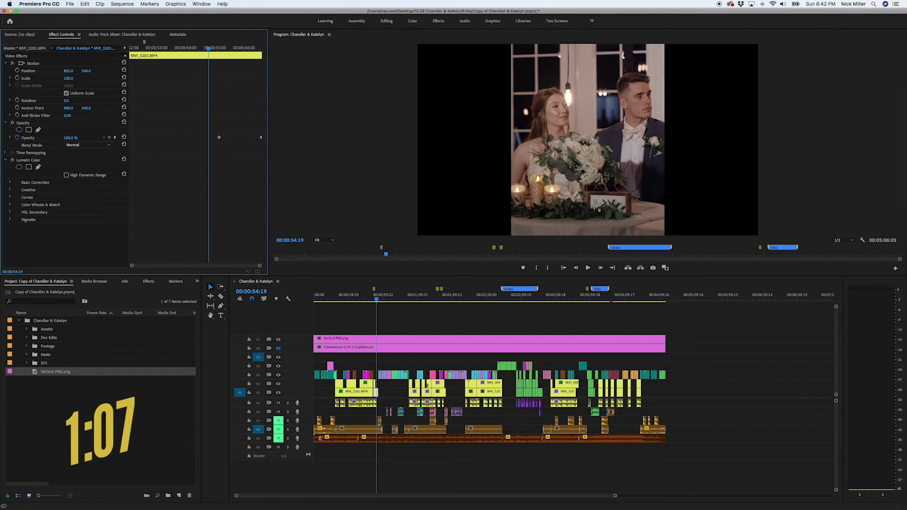
click(70, 71)
click(85, 62)
drag(70, 70, 65, 70)
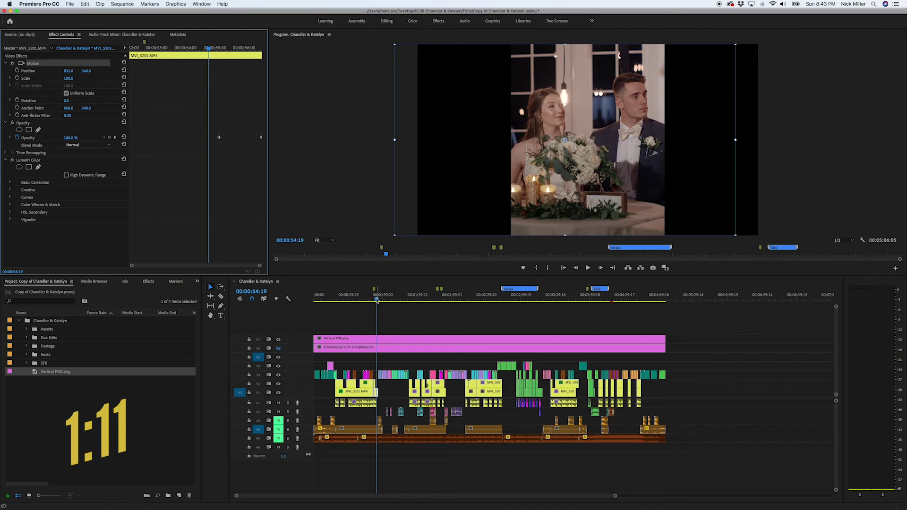
click(376, 313)
key(space)
key(=)
key(=)
key(=)
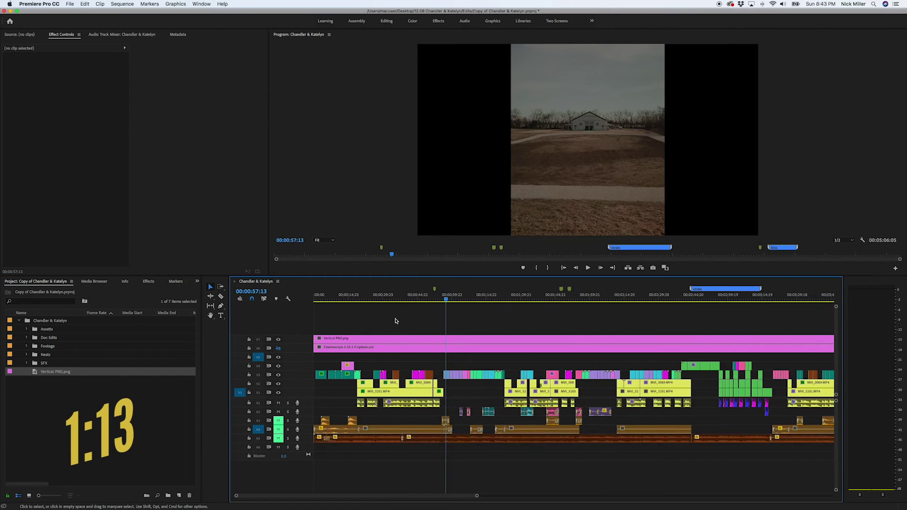
Step: Shift makeup clip MVI_5033 left to X 676, then return to the title shot at 00:00:14:18
drag(580, 299, 610, 303)
drag(69, 71, 5, 70)
scroll(557, 362, down, 4)
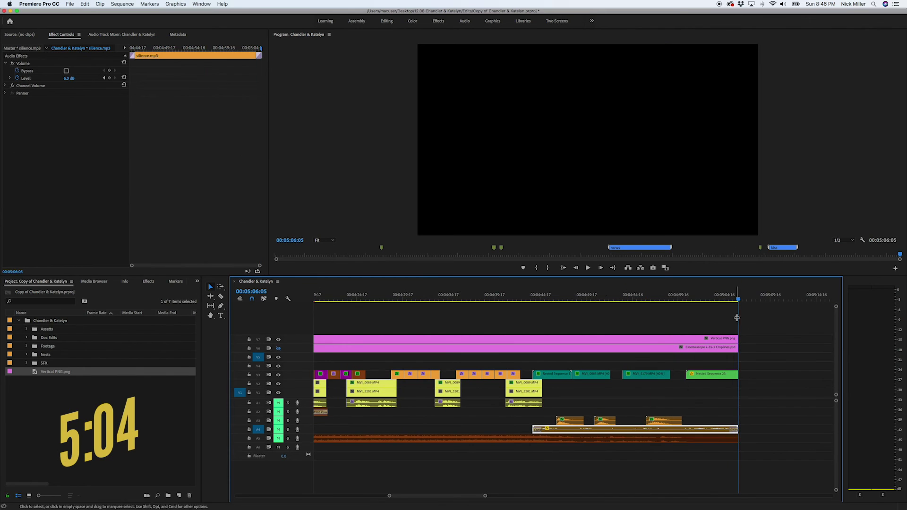
scroll(542, 317, up, 5)
scroll(542, 318, up, 10)
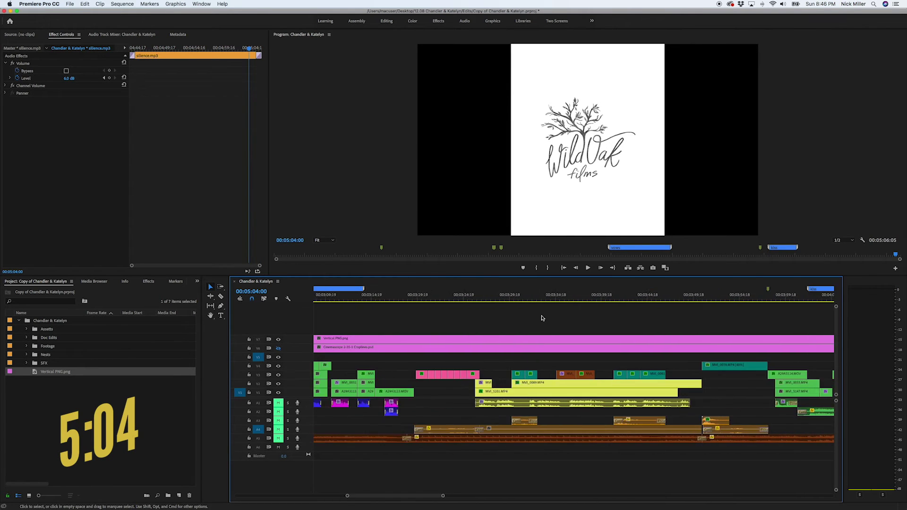
scroll(542, 318, up, 10)
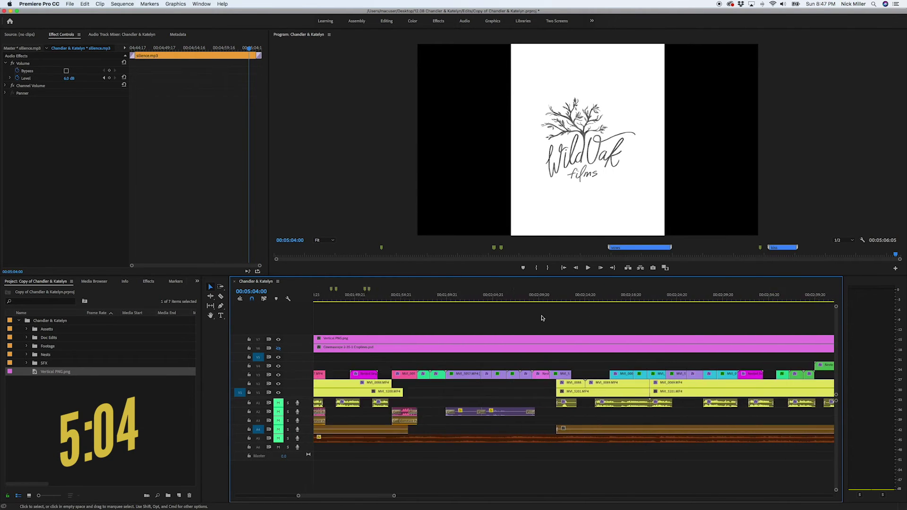
scroll(542, 318, up, 6)
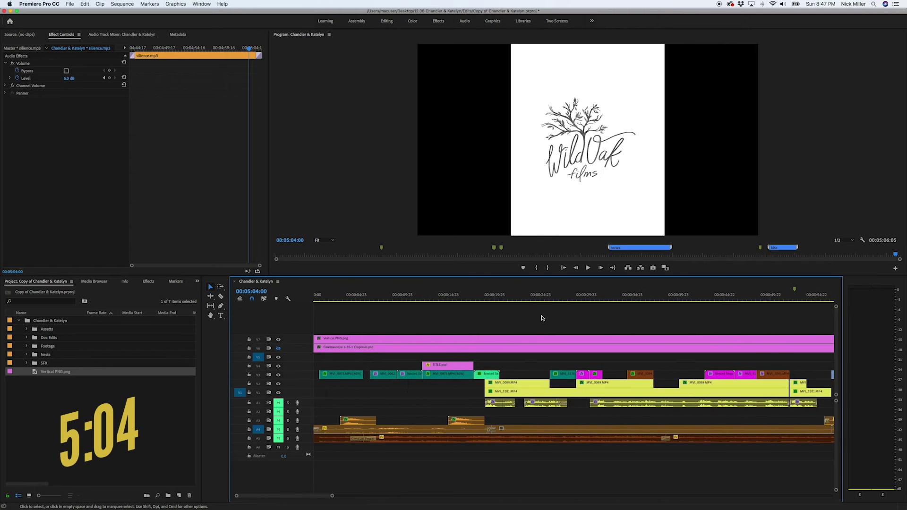
click(396, 297)
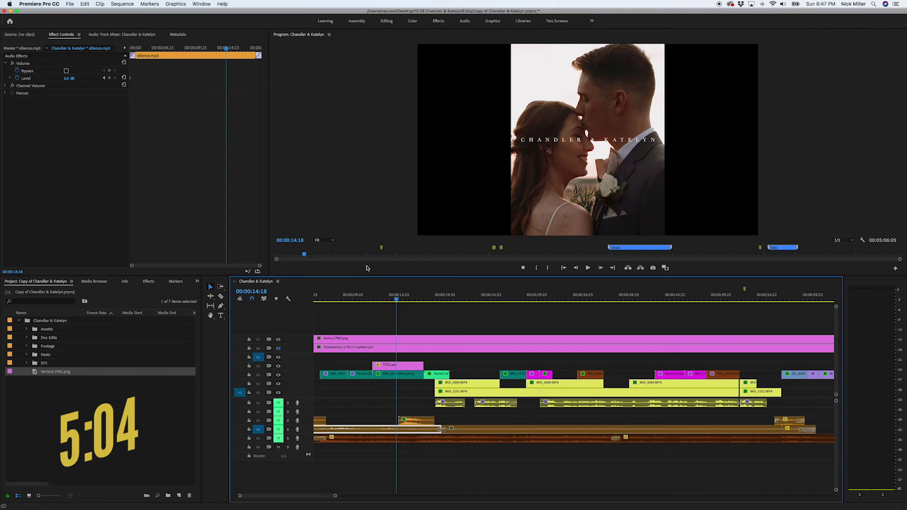
Step: Open the media export settings and keep the 1080 Non Crop Mediazilla H.264 preset
click(69, 4)
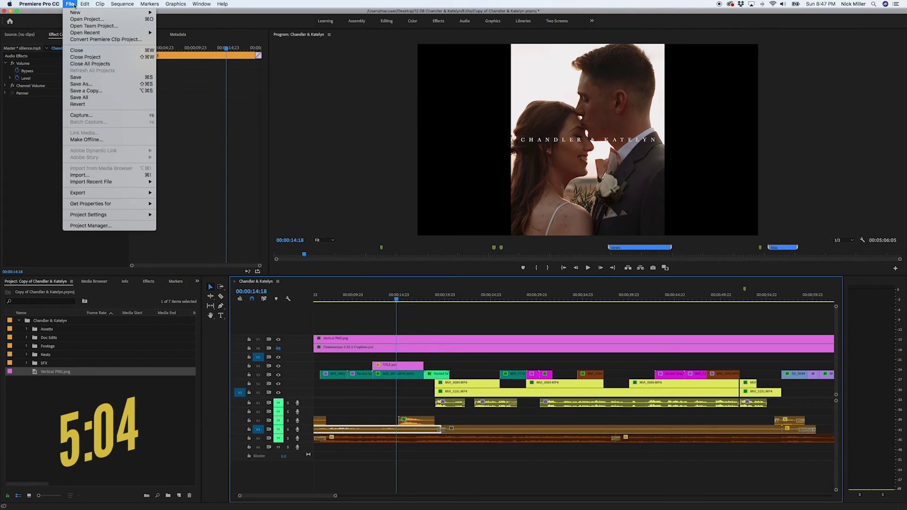
mouse_move(95, 193)
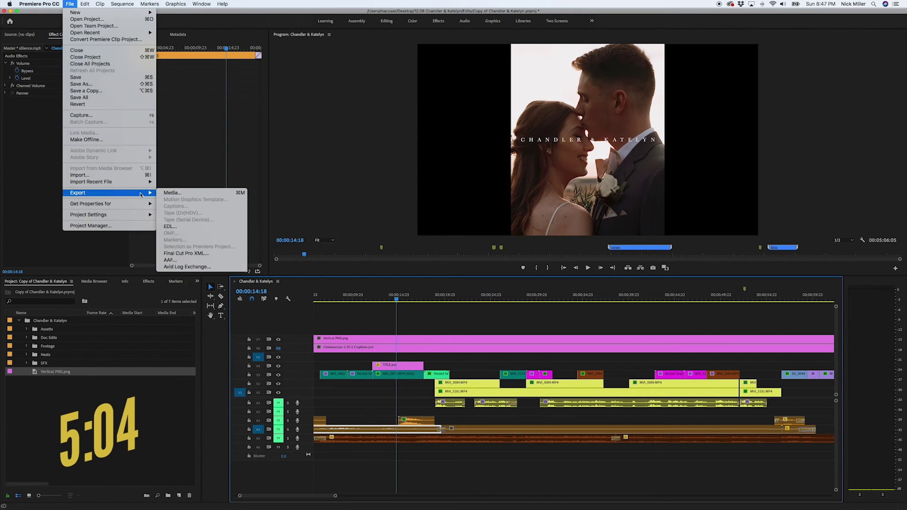
click(179, 194)
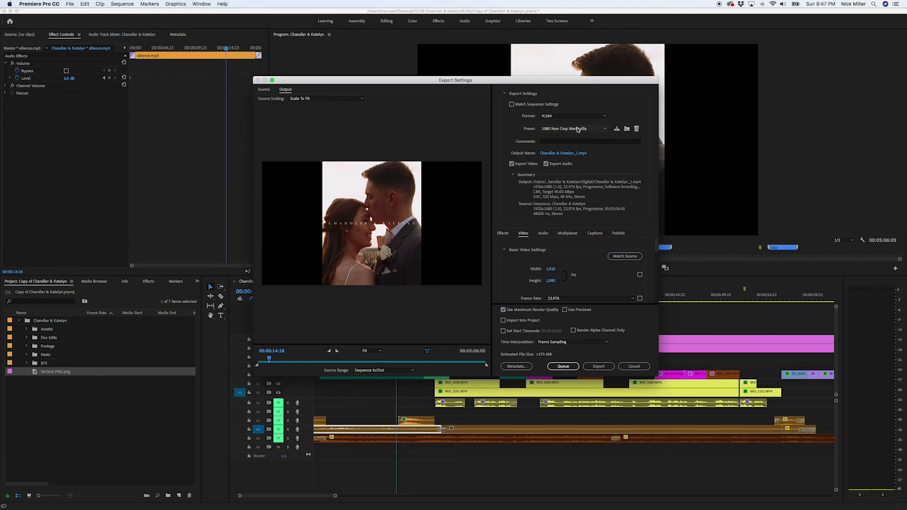
click(571, 130)
click(562, 147)
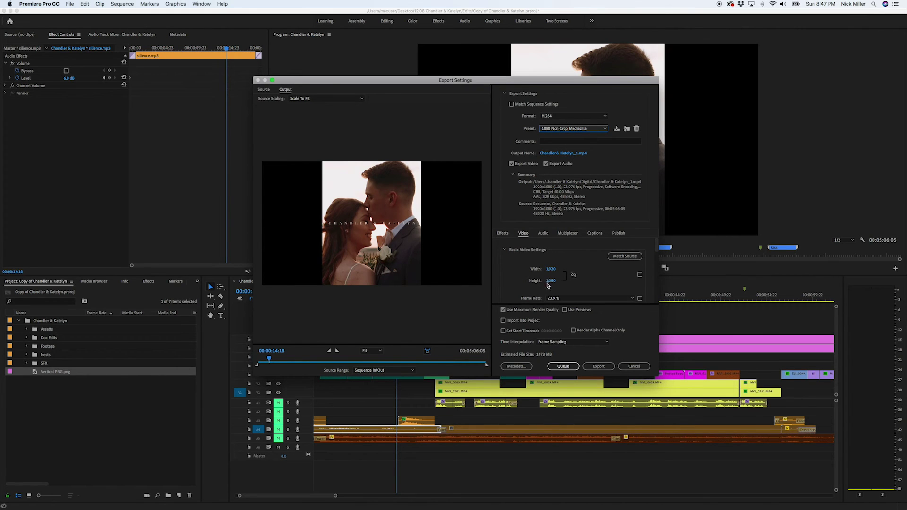
Step: Set the output width to 864 with height 1080
click(550, 281)
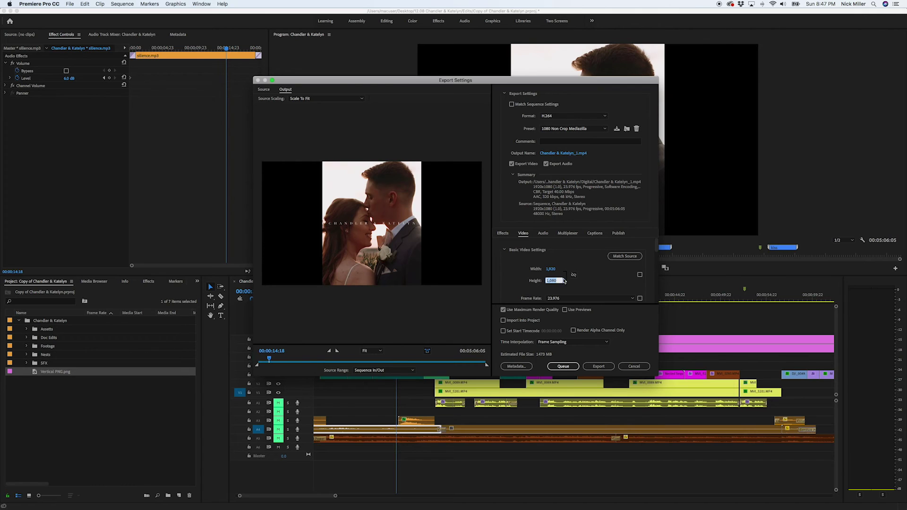
click(551, 269)
text(864)
key(Return)
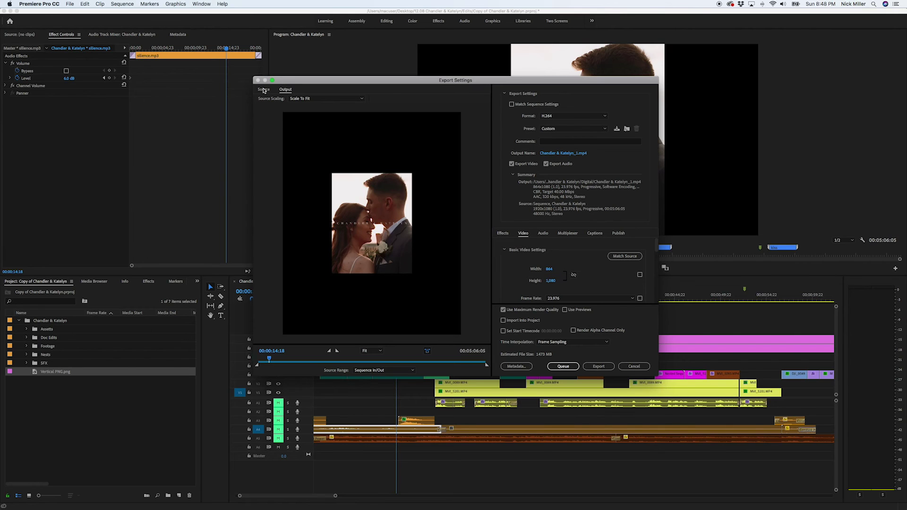
Step: Enable source cropping with Left 528, Right 528 and Top 0
click(264, 90)
click(263, 99)
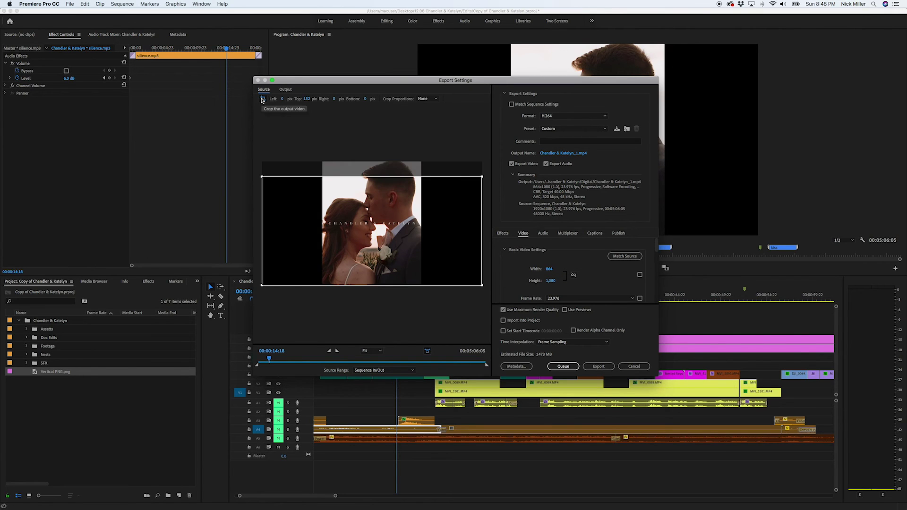
click(282, 99)
text(528)
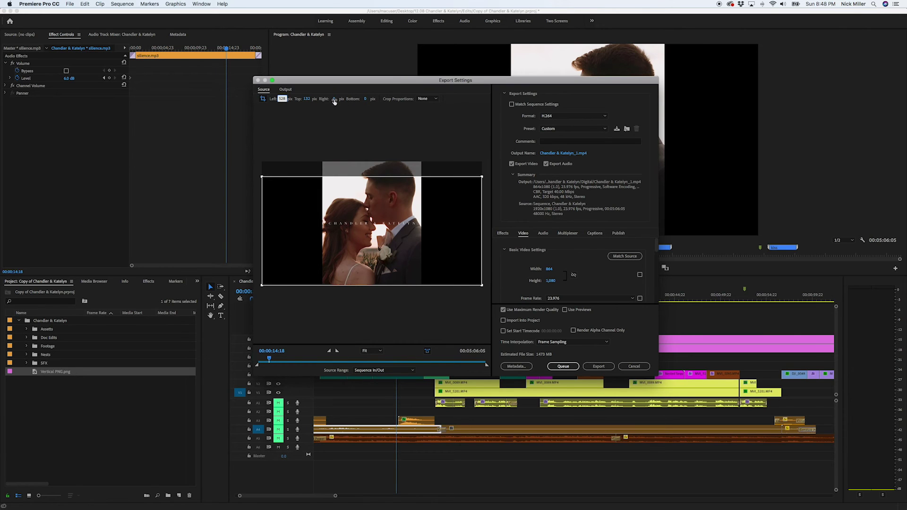
click(332, 99)
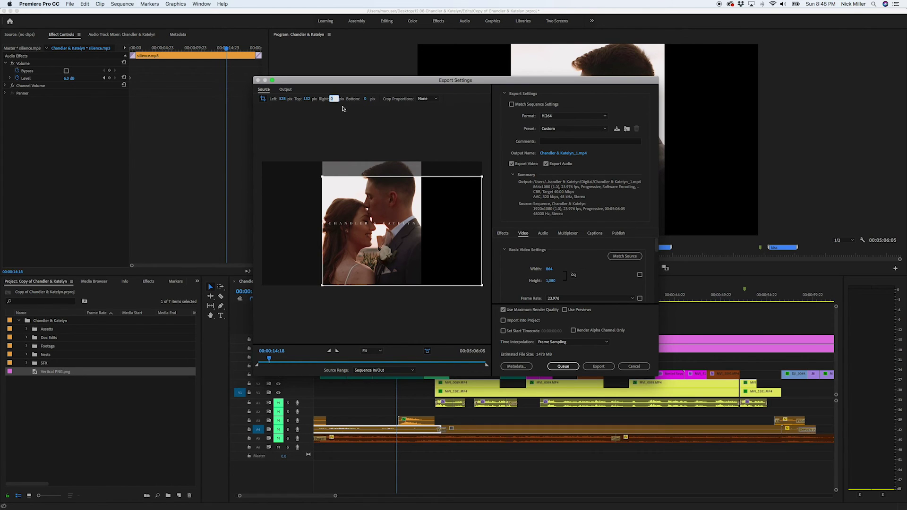
text(528)
key(Return)
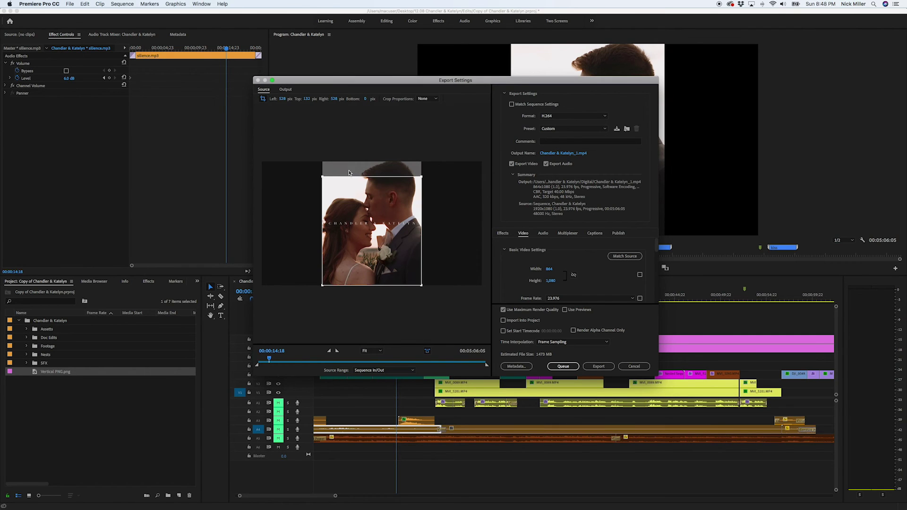
click(307, 99)
text(0)
key(Return)
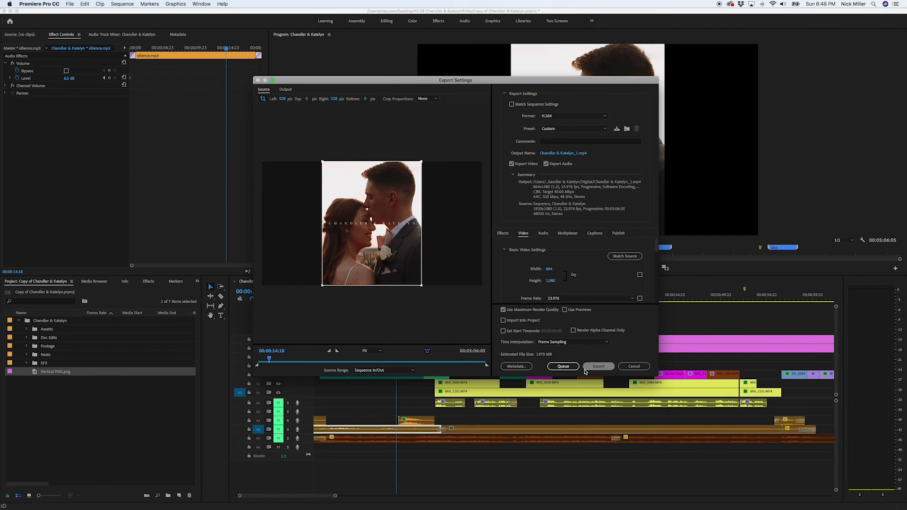
Step: Preview the 864×1080 vertical output frame of the couple on the Output tab
click(285, 90)
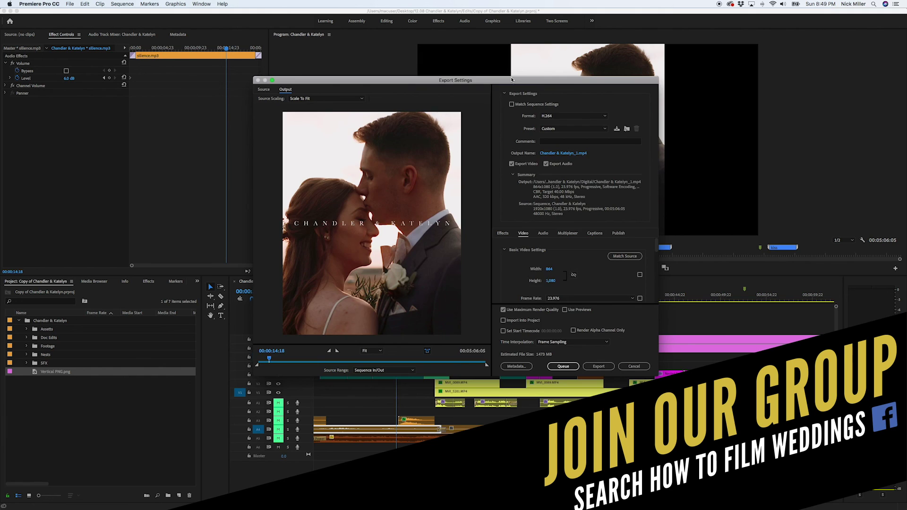
Step: Close Export Settings, leaving the 864×1080 H.264 export configured
key(Escape)
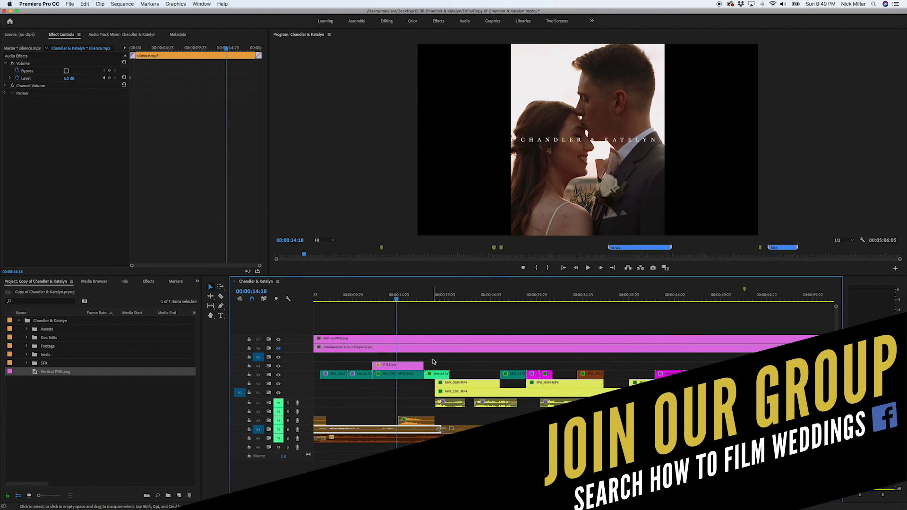